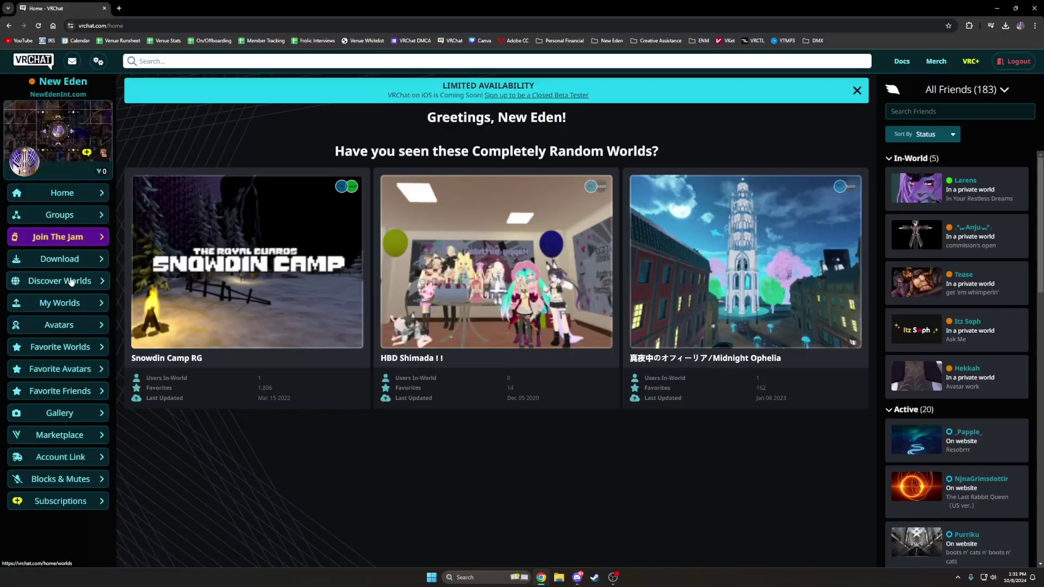
# Go to the Download page from the VRChat website's left sidebar.
pyautogui.click(50, 259)
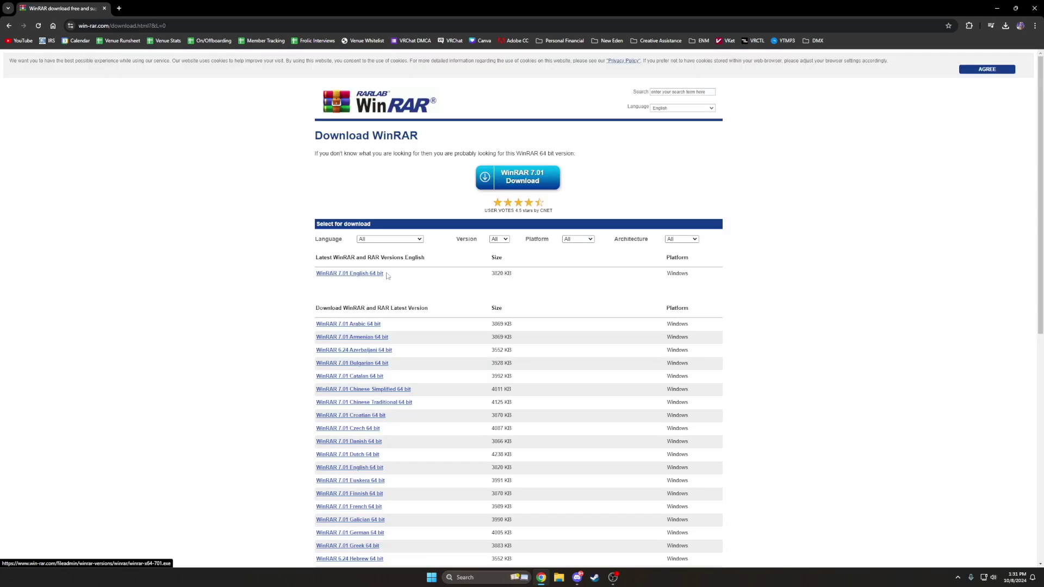
# Highlight the WinRAR 7.01 64-bit download, Unity 2022.3.22f1, the $10 pro shader tier and the Poiyomi 9.0.61 release title.
pyautogui.moveTo(387, 275); pyautogui.dragTo(322, 274)
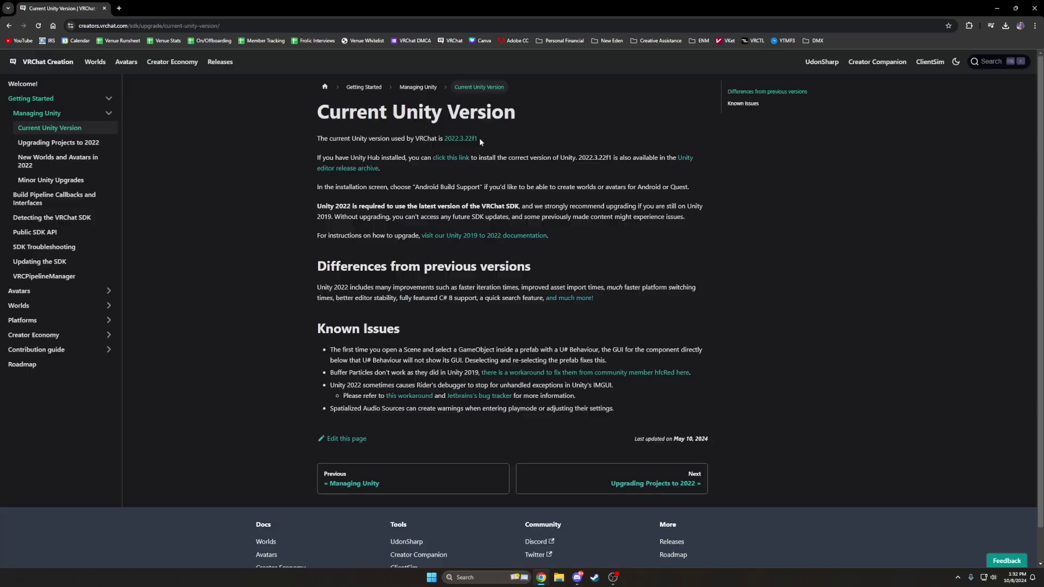
pyautogui.moveTo(479, 138); pyautogui.dragTo(445, 140)
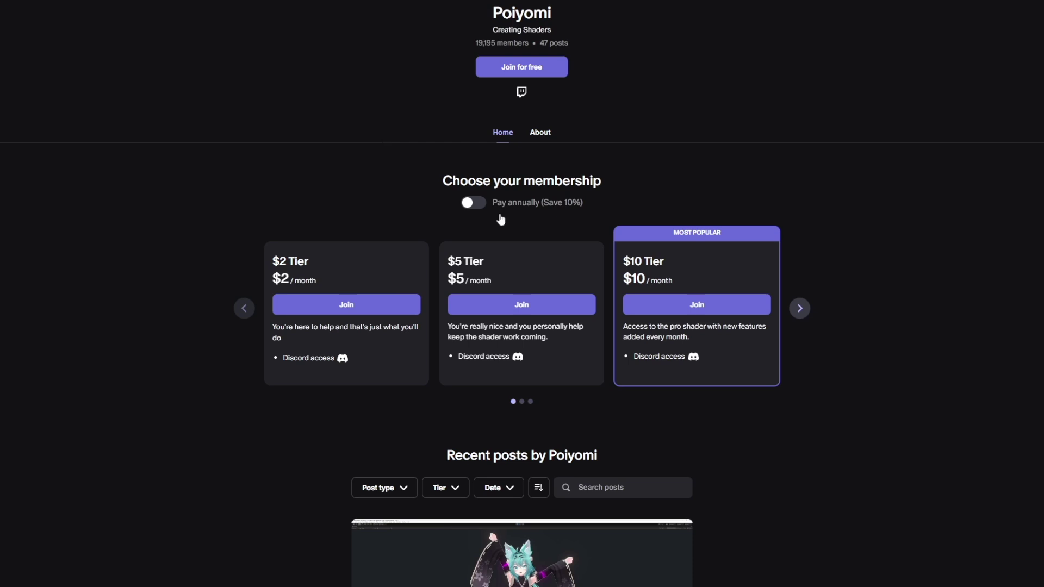
pyautogui.moveTo(623, 330); pyautogui.dragTo(705, 325)
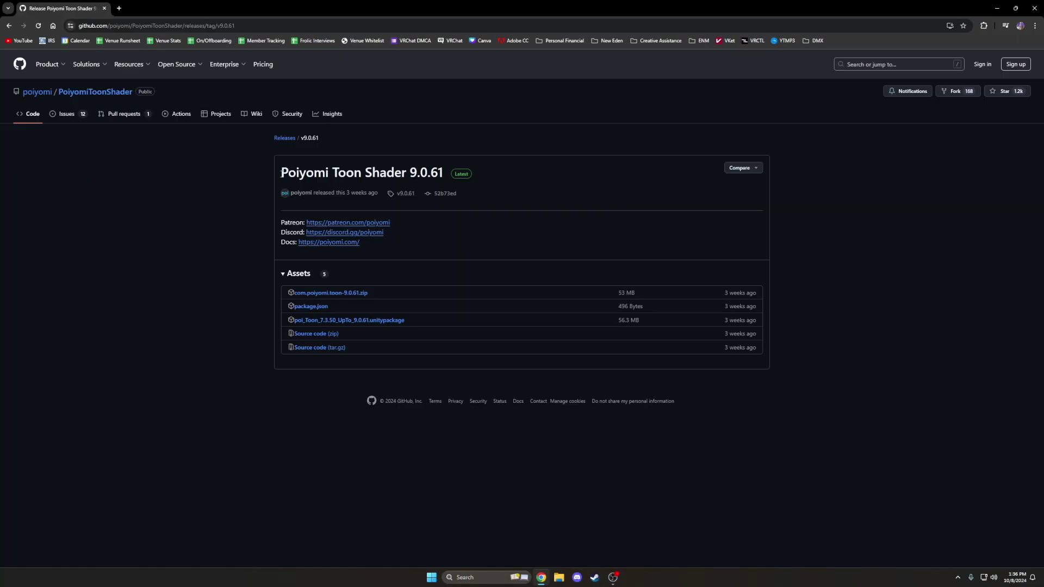
pyautogui.moveTo(281, 173); pyautogui.dragTo(407, 173)
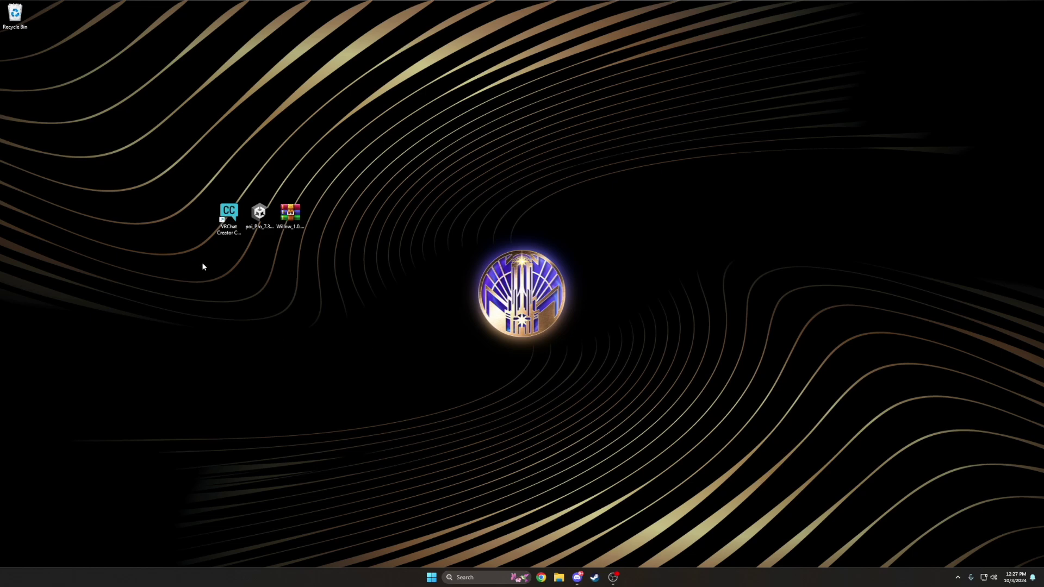
# Create a Unity 2022 avatar project named Willow in Creator Companion and open it in Unity.
pyautogui.doubleClick(225, 229)
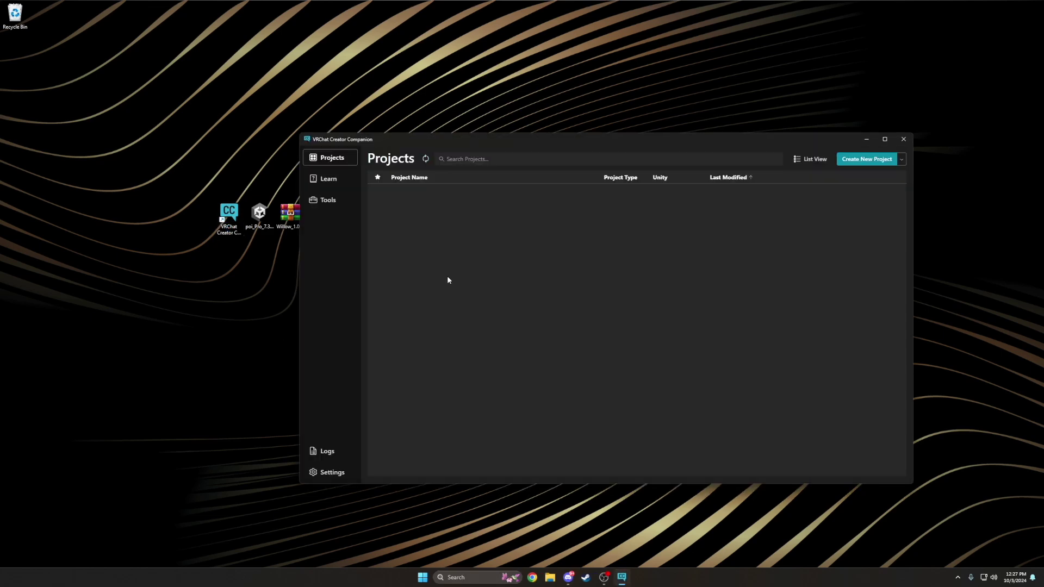
pyautogui.click(850, 163)
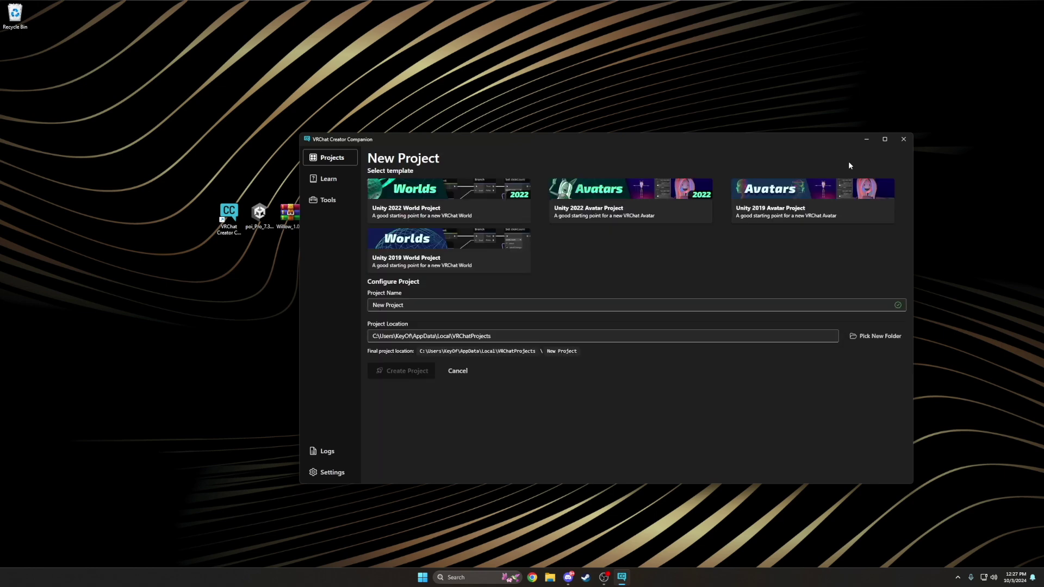
pyautogui.click(592, 206)
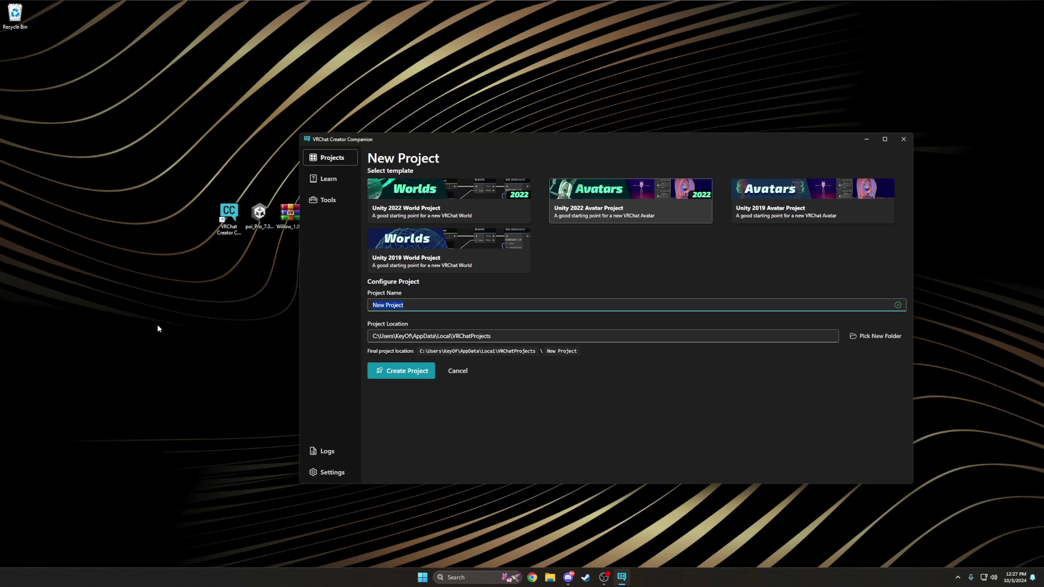
pyautogui.write('Willow PC')
pyautogui.click(422, 372)
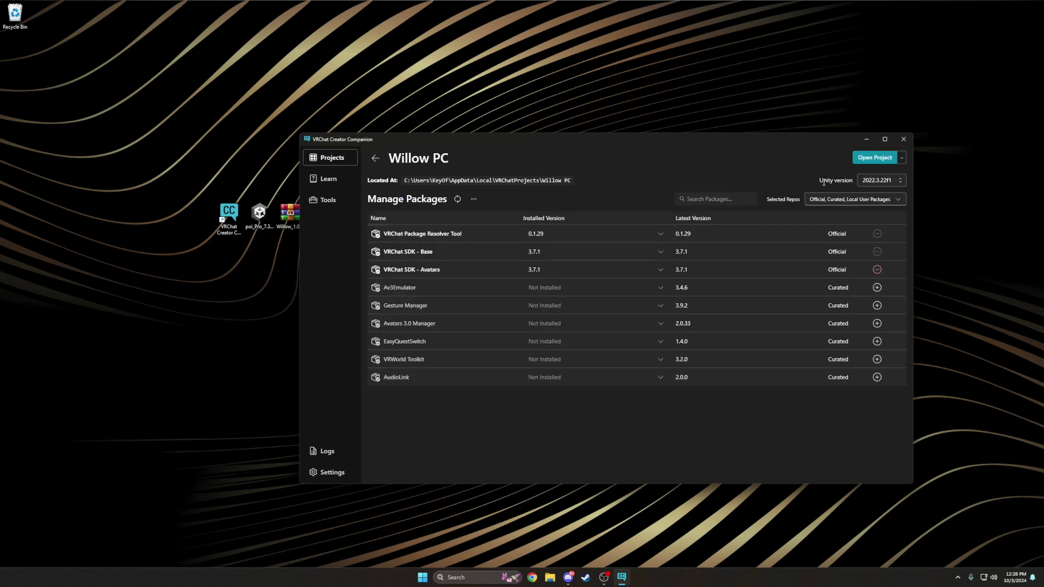
pyautogui.click(862, 161)
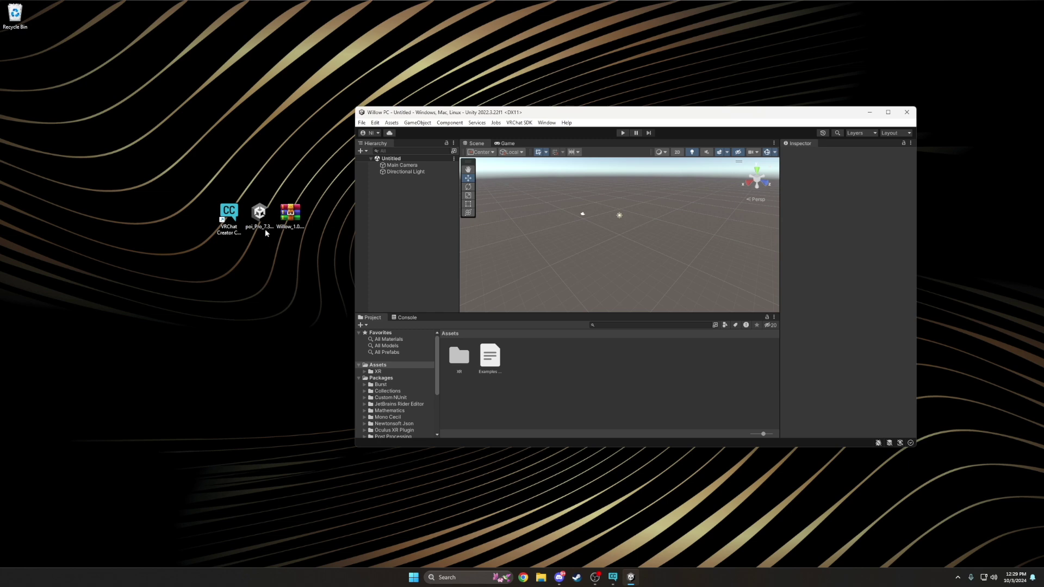
# Import the poi_Pro_7.3 package into the project's Assets and bring up the Willow archive's context menu.
pyautogui.click(267, 232)
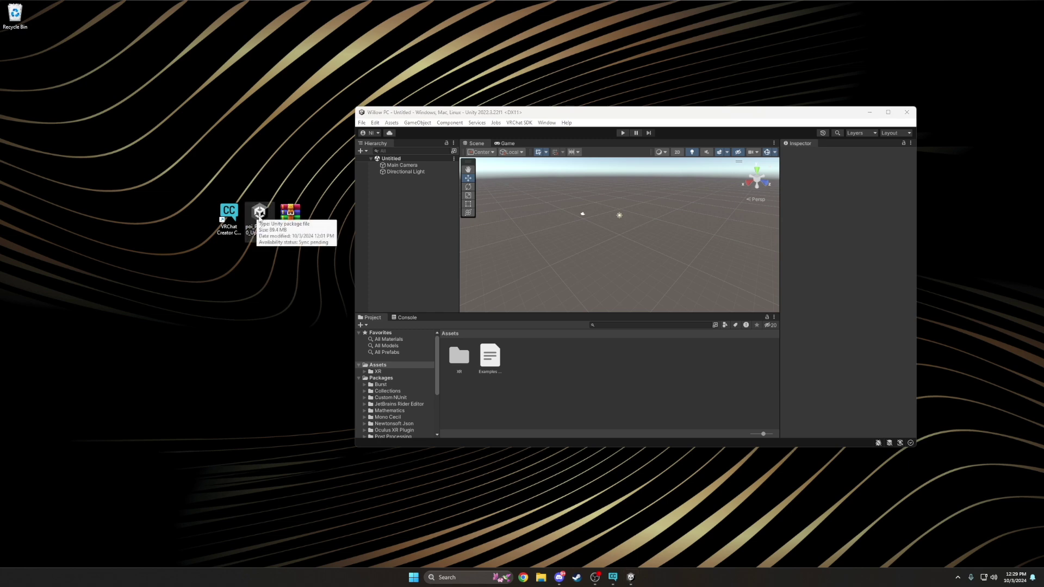
pyautogui.moveTo(259, 218); pyautogui.dragTo(564, 378)
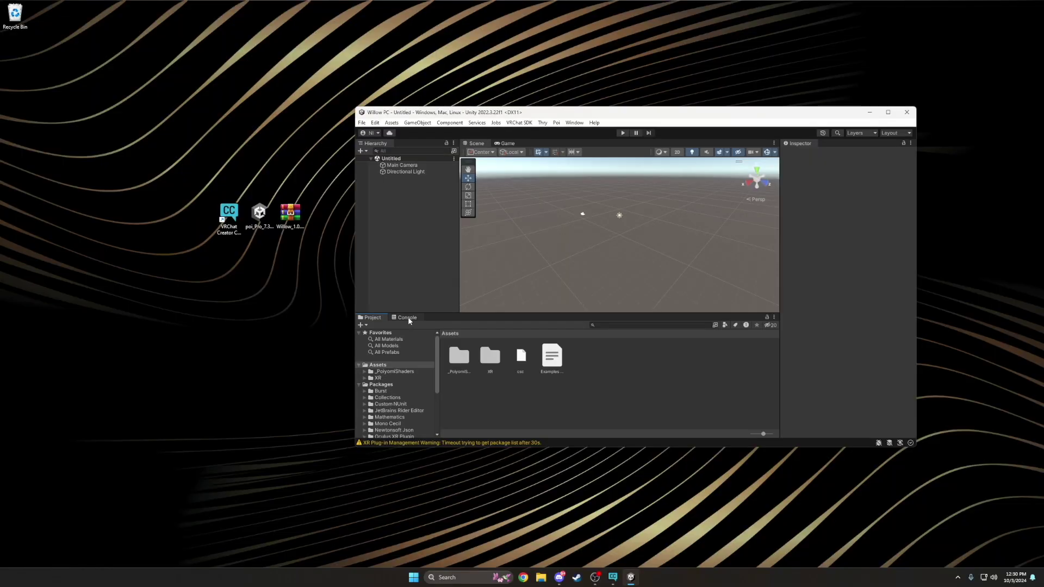
pyautogui.rightClick(288, 211)
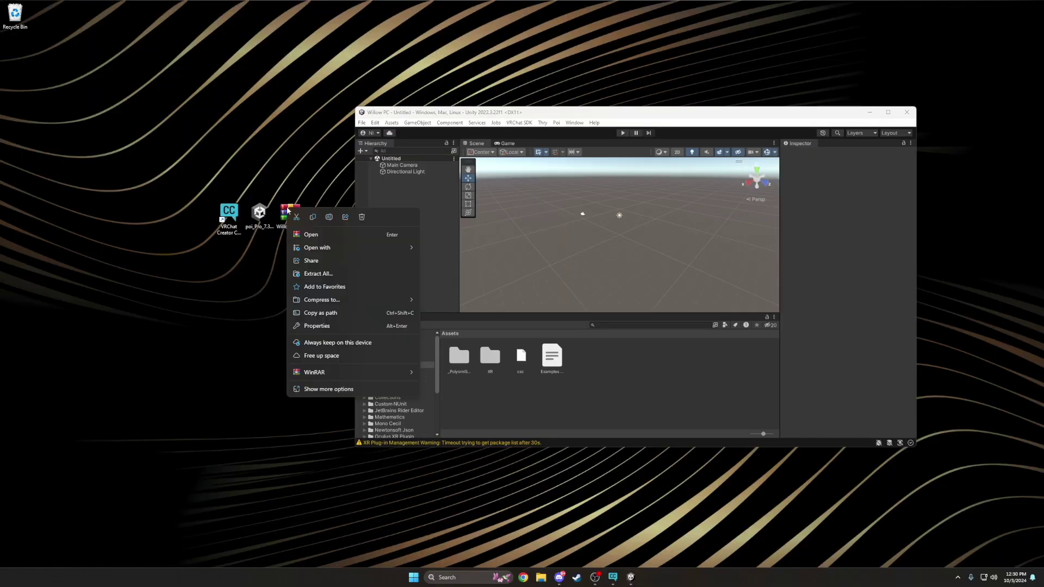
# Extract the password-protected Willow archive to Willow_1.0.1_NewEdenInteractive\ and open that folder.
pyautogui.moveTo(350, 374)
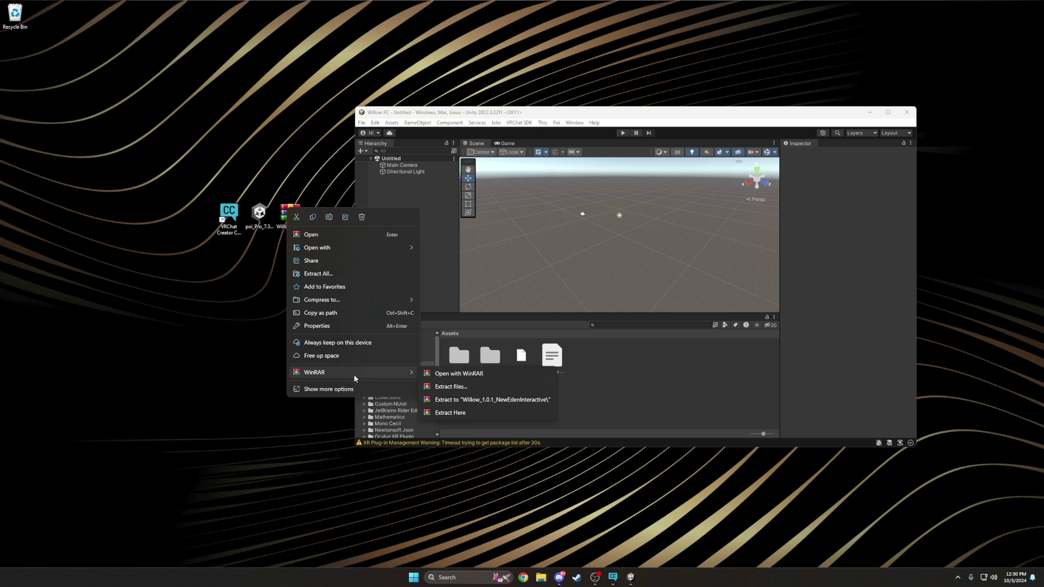
pyautogui.click(474, 400)
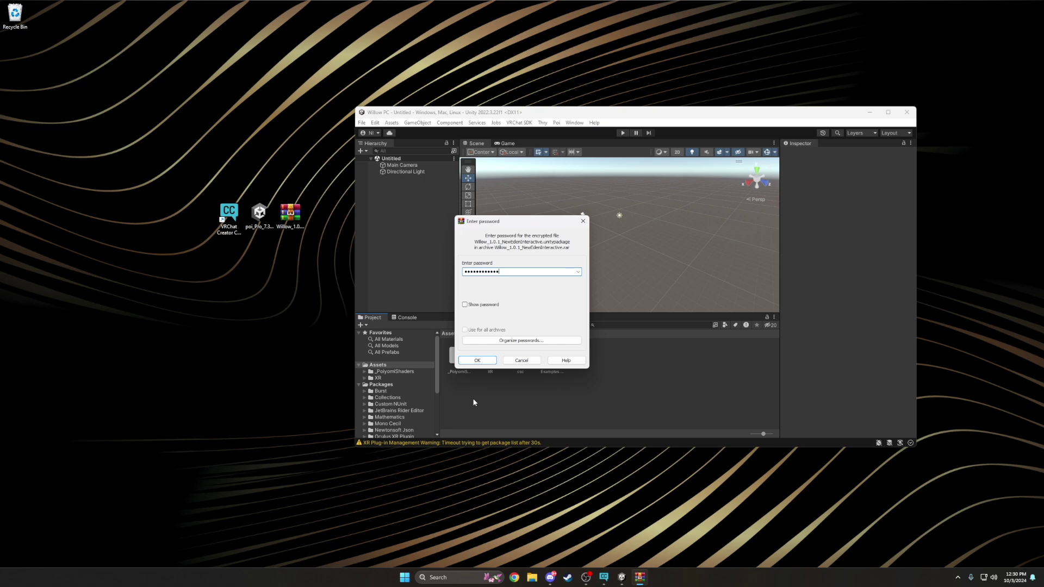
pyautogui.press('Return')
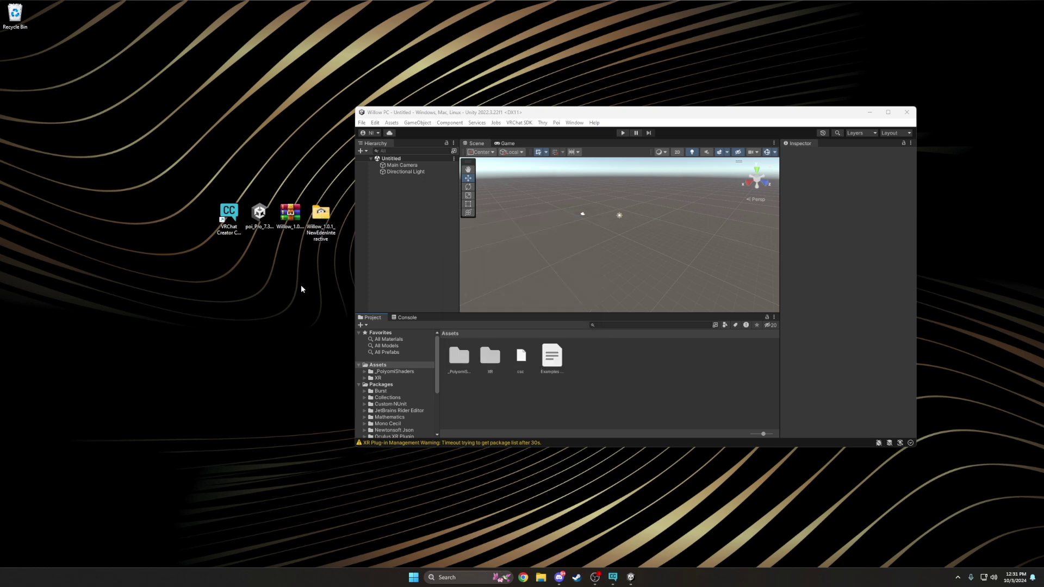
pyautogui.doubleClick(321, 213)
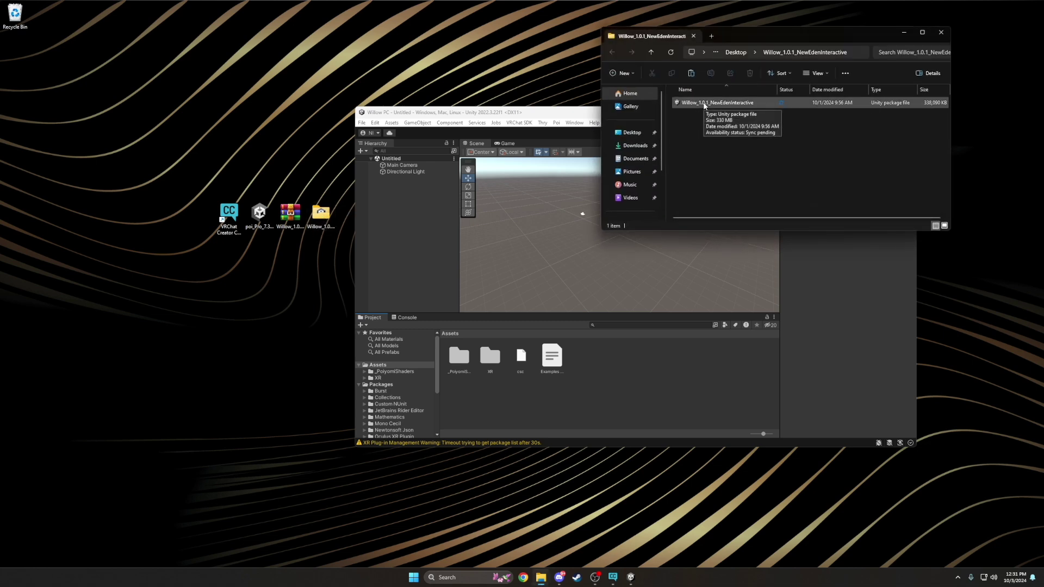
# Import all assets from the Willow_1.0.1_NewEdenInteractive package and open the Willow folder in Assets.
pyautogui.moveTo(705, 106); pyautogui.dragTo(589, 382)
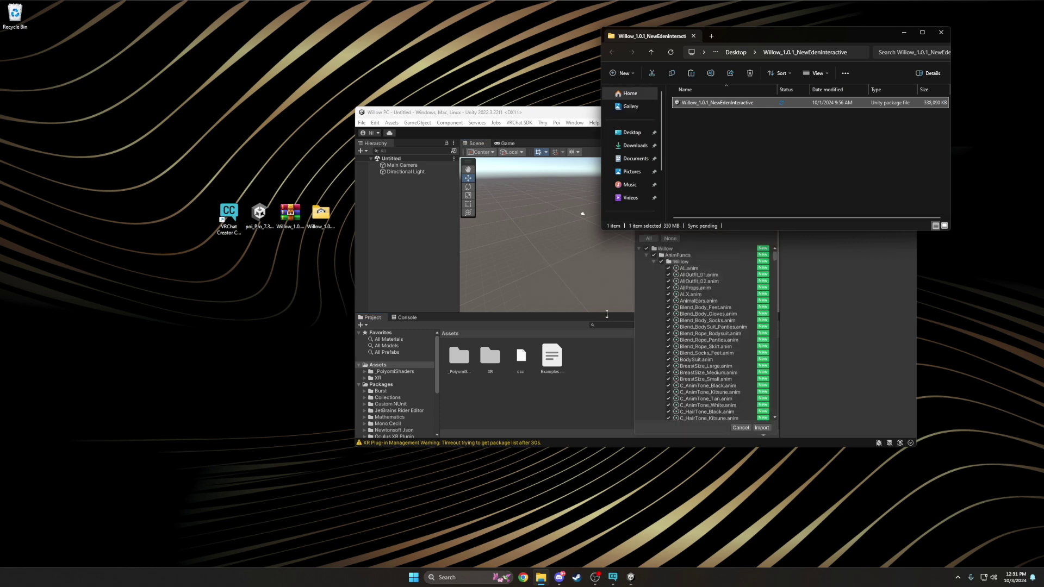
pyautogui.click(941, 32)
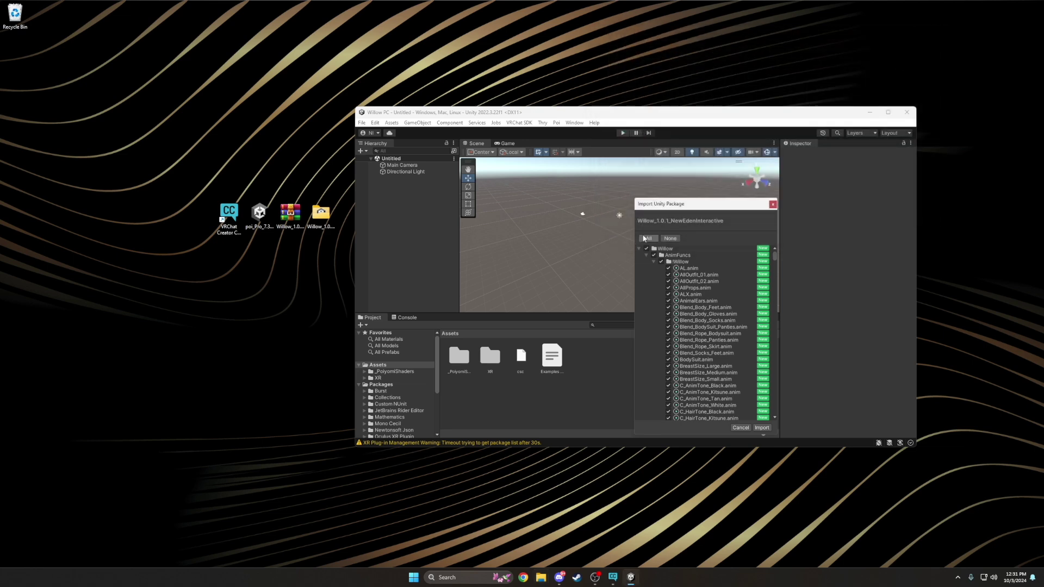
pyautogui.click(761, 427)
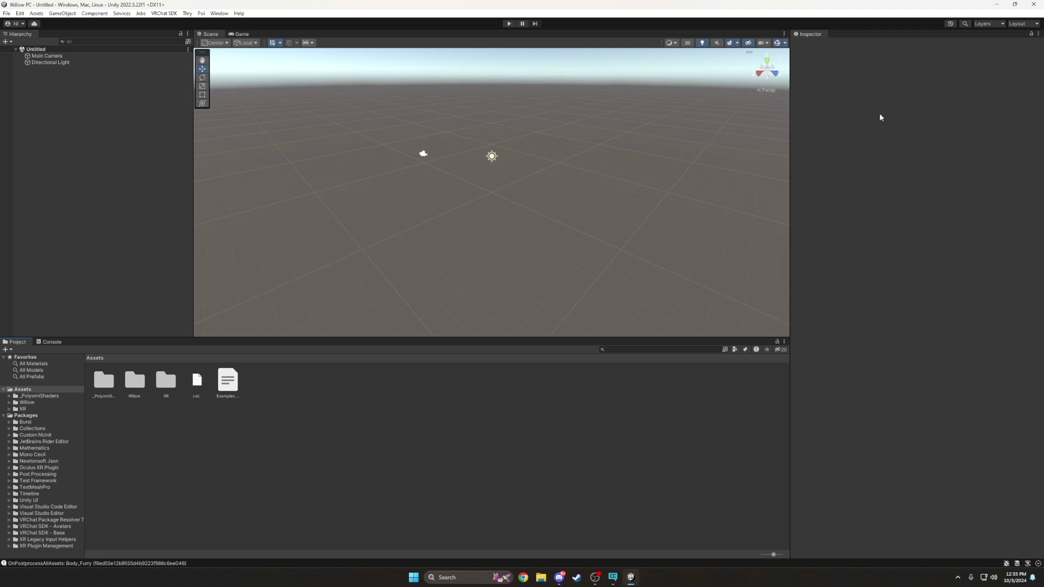
pyautogui.doubleClick(136, 383)
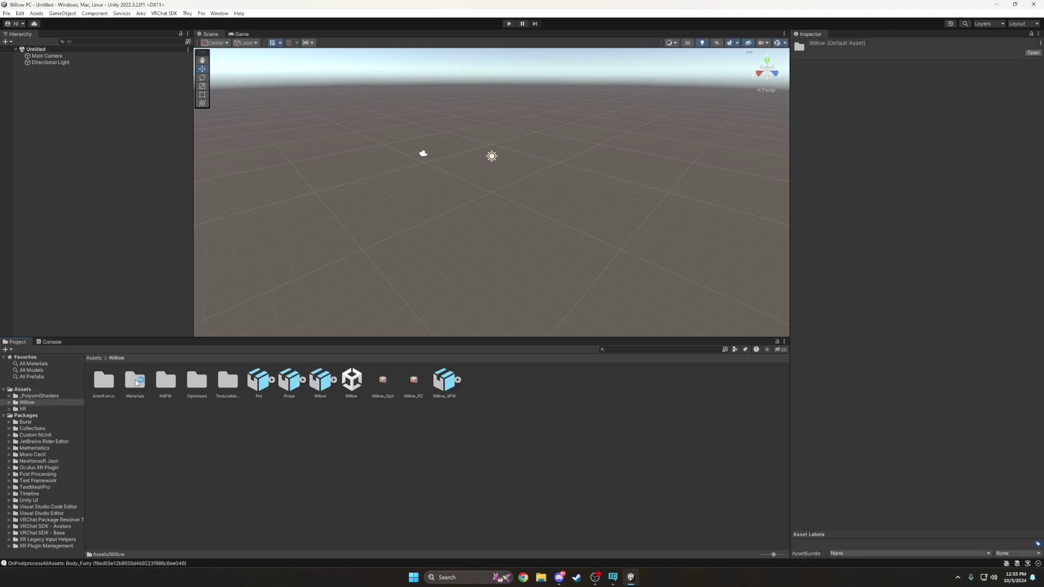
# Open the Willow scene and dock the VRChat SDK Control Panel beside the Inspector.
pyautogui.click(353, 376)
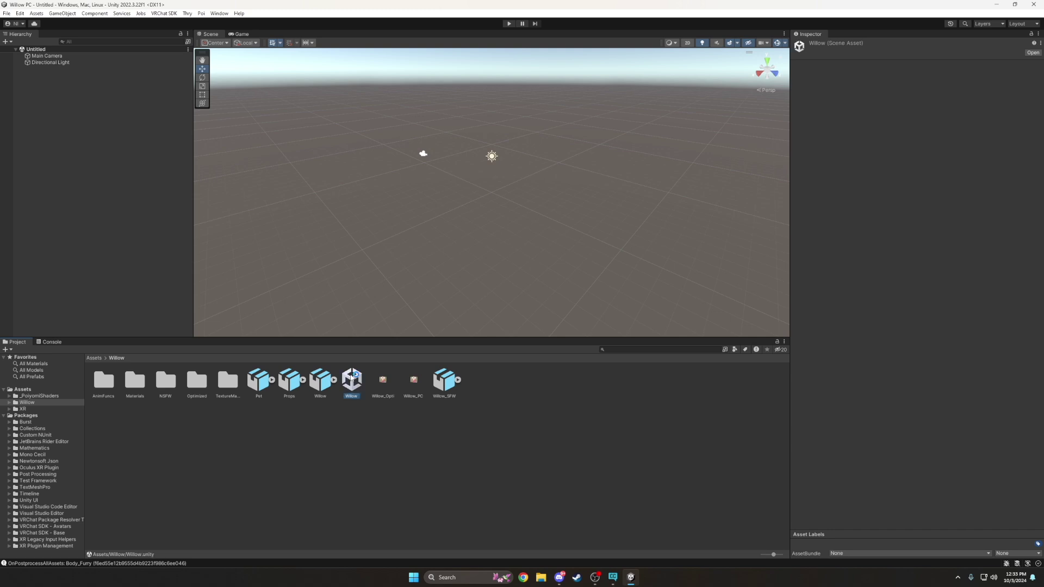
pyautogui.doubleClick(352, 379)
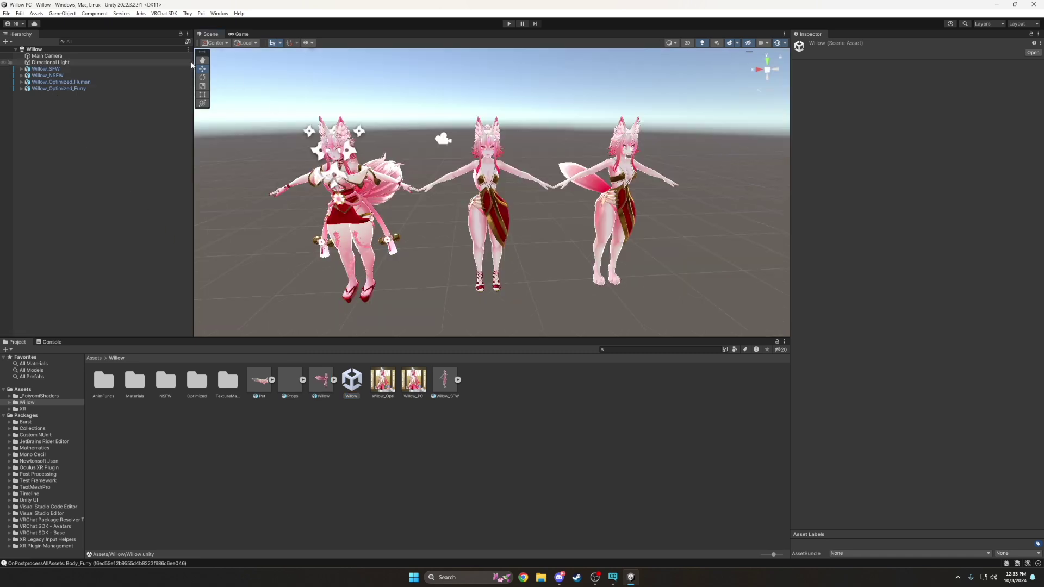
pyautogui.click(158, 13)
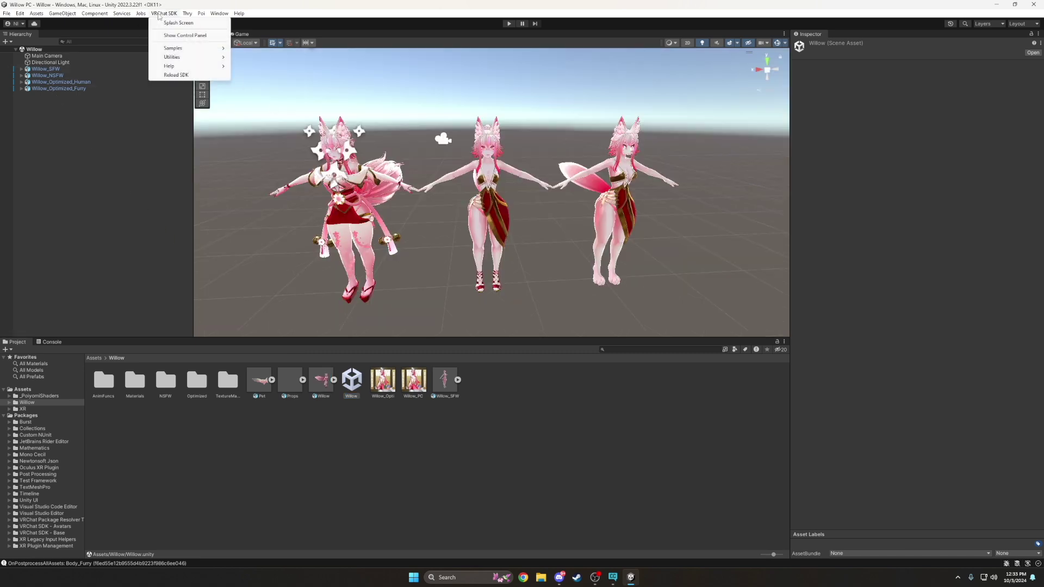
pyautogui.click(172, 36)
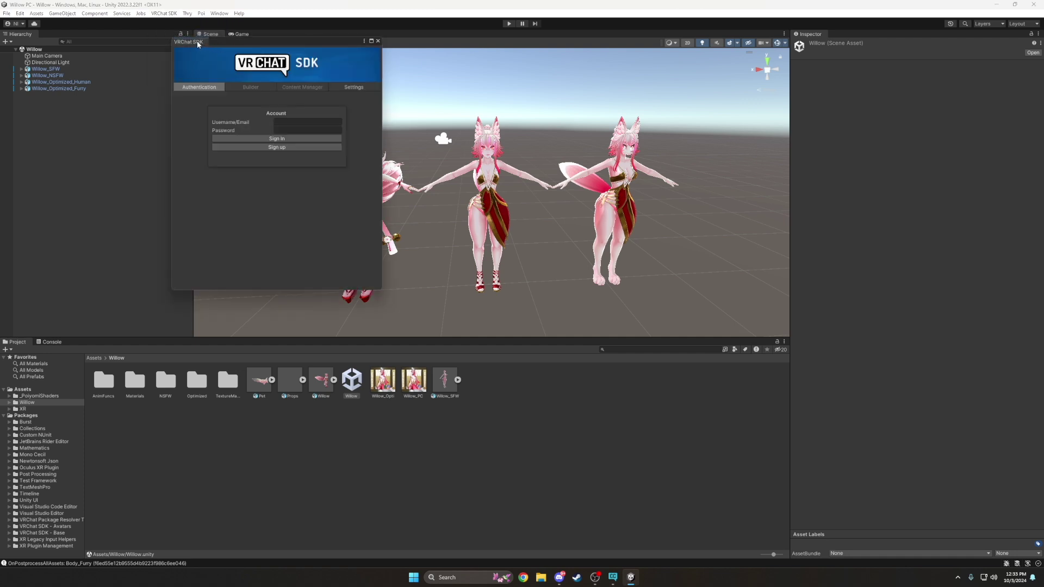
pyautogui.moveTo(198, 44); pyautogui.dragTo(845, 36)
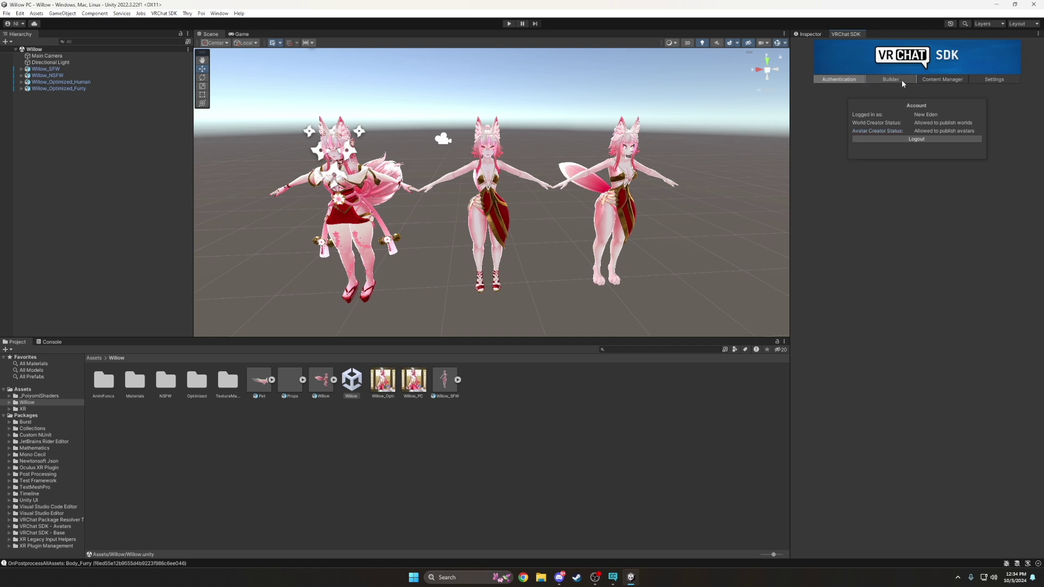
# In the SDK Builder, name the avatar 'Willow' with description 'Thanks for supporting New Eden!'.
pyautogui.click(901, 81)
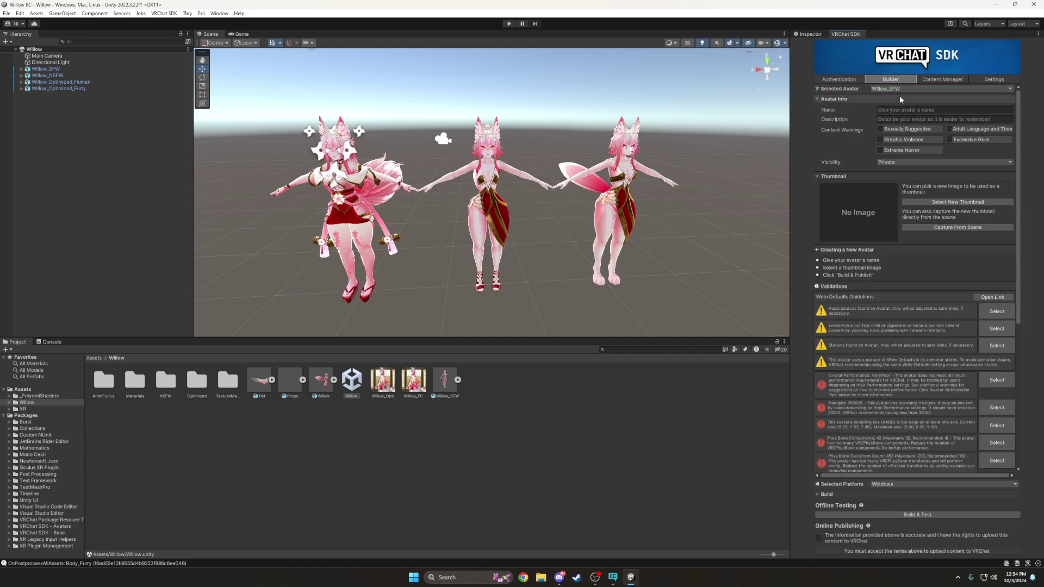
pyautogui.click(896, 110)
pyautogui.write('Willow')
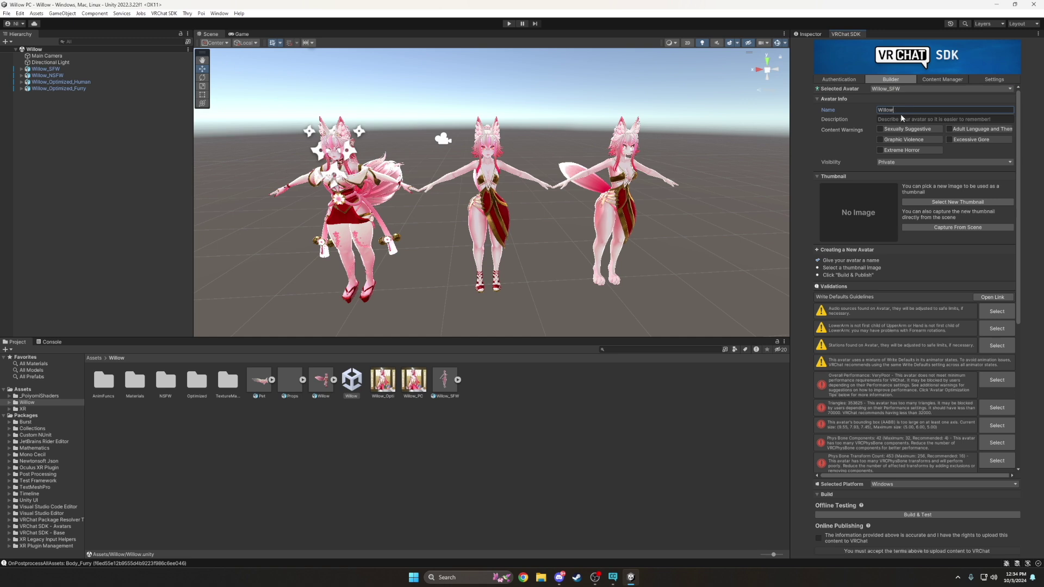
pyautogui.click(901, 119)
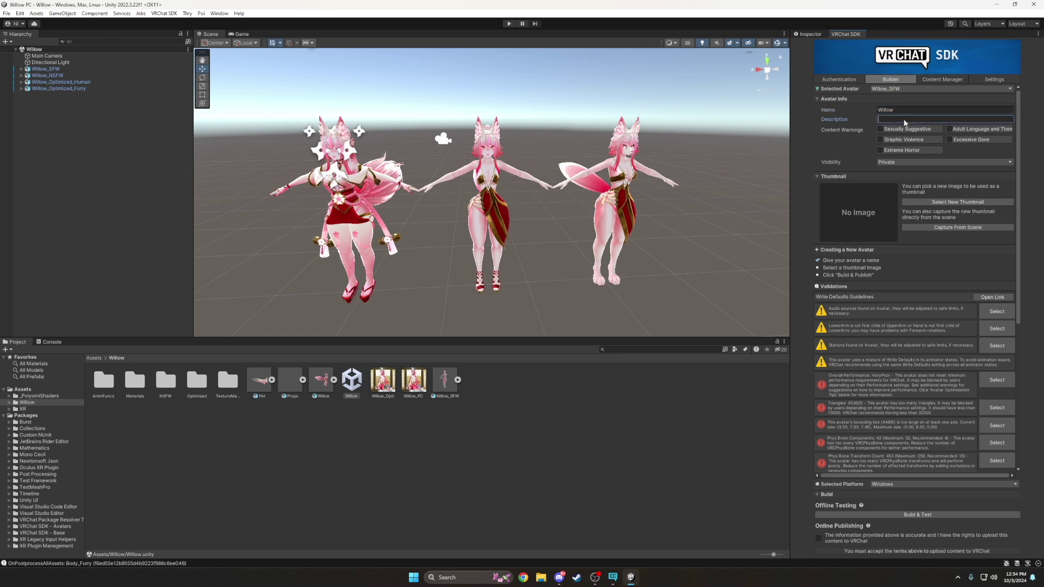
pyautogui.write('Thanks for support')
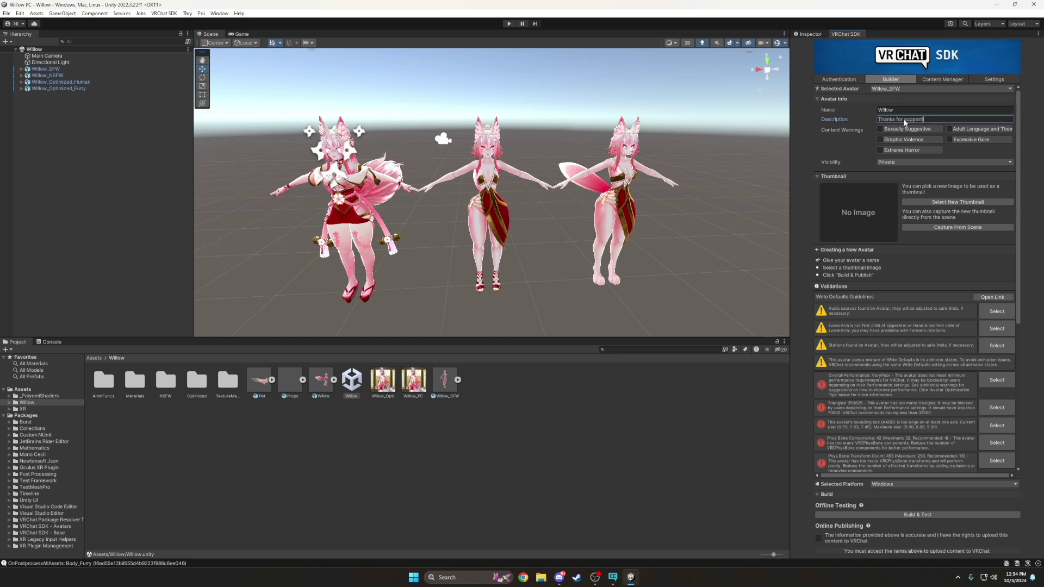
pyautogui.write('ing New Eden!')
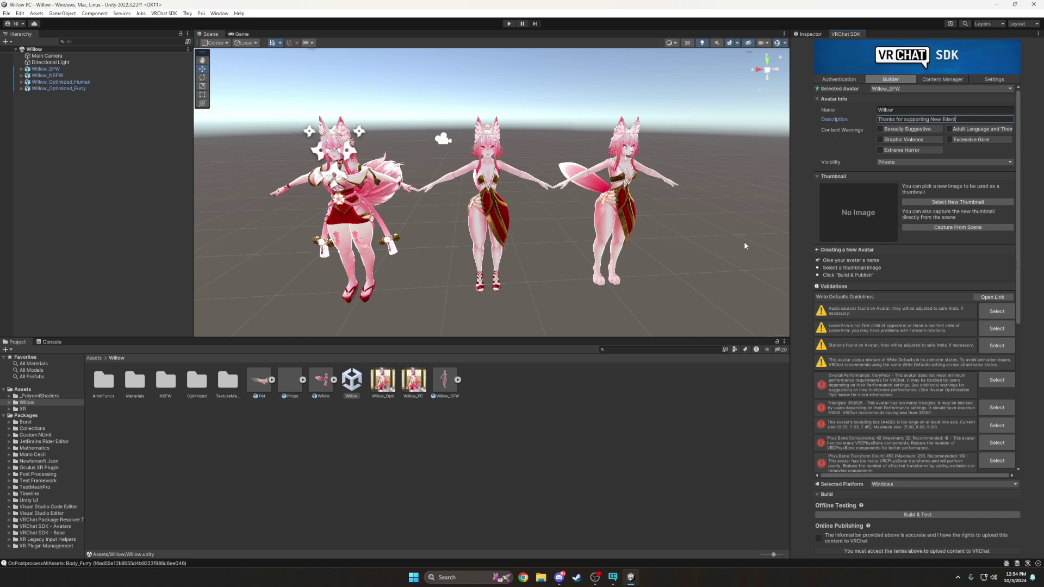
# Set the Willow_PC image as the avatar's thumbnail.
pyautogui.click(415, 383)
pyautogui.rightClick(416, 384)
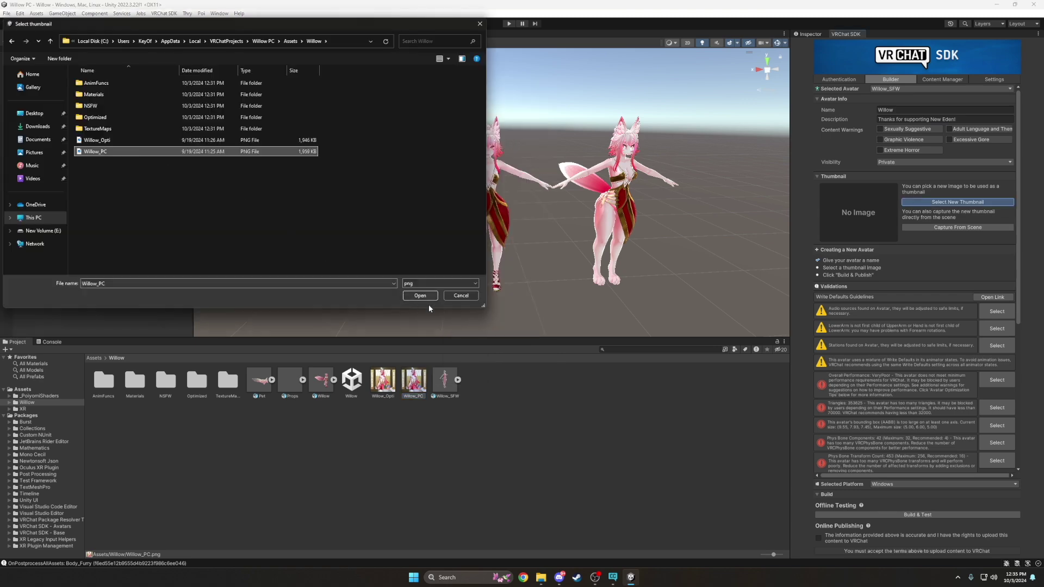
pyautogui.click(424, 295)
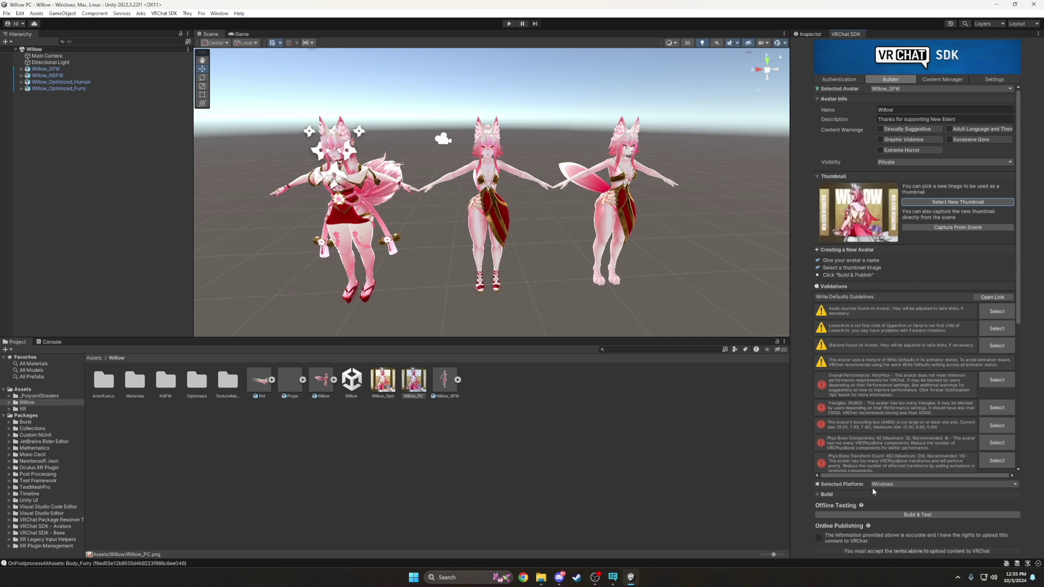
# Accept the upload terms, start Build & Publish, and apply the recommended Thry Bad Lighting Fix.
pyautogui.click(818, 538)
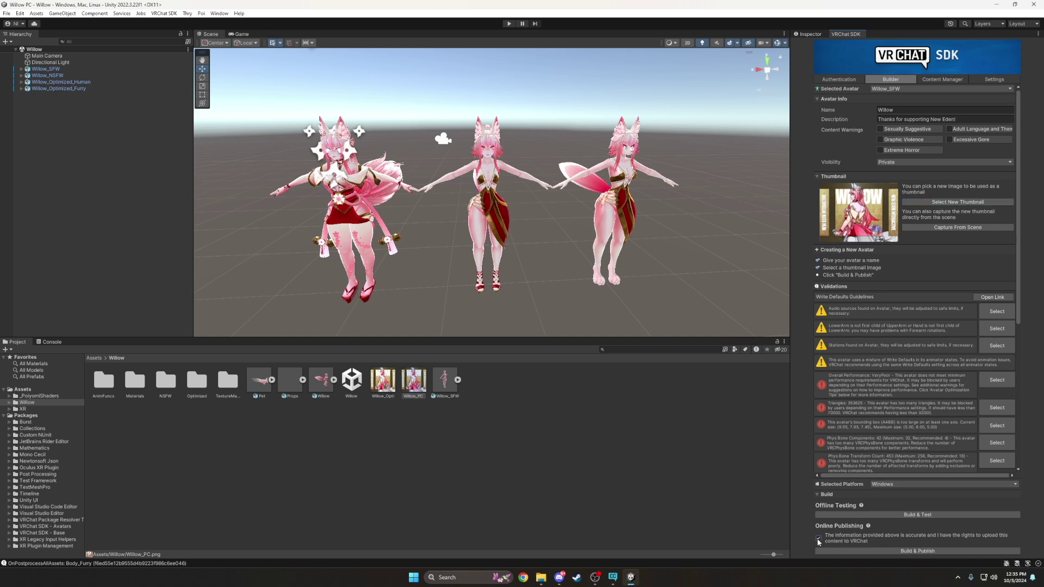
pyautogui.click(890, 552)
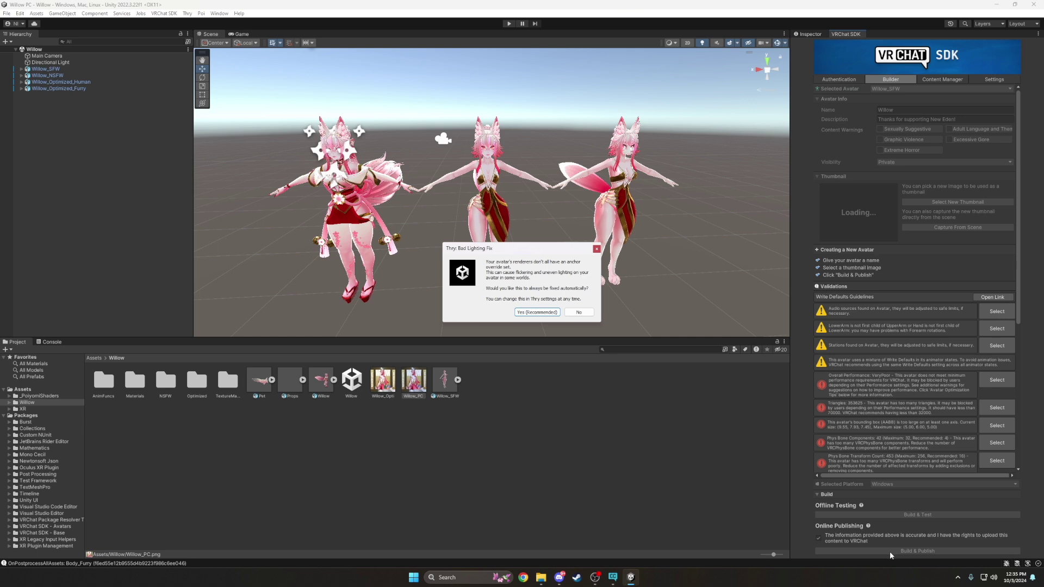
pyautogui.click(555, 311)
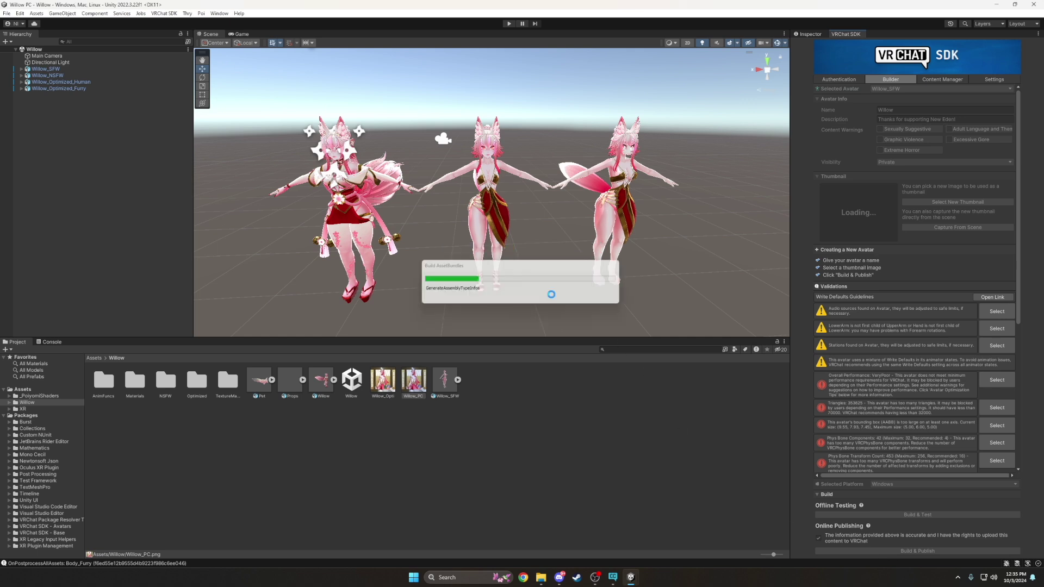